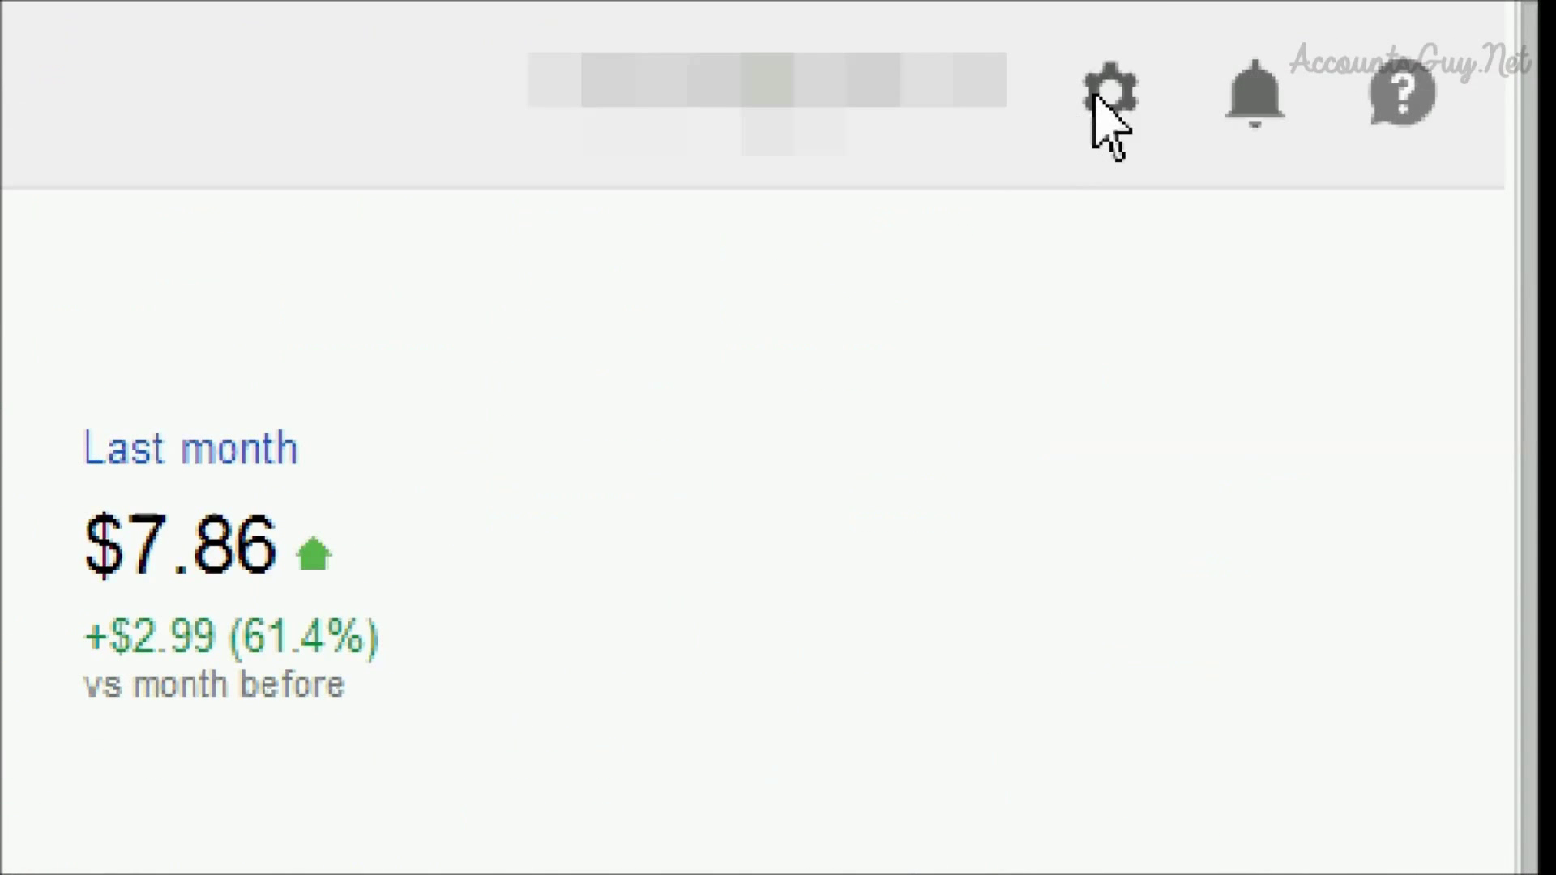
Step: Show the account options menu from the gear icon
{"action": "left_click", "coordinate": [1099, 99]}
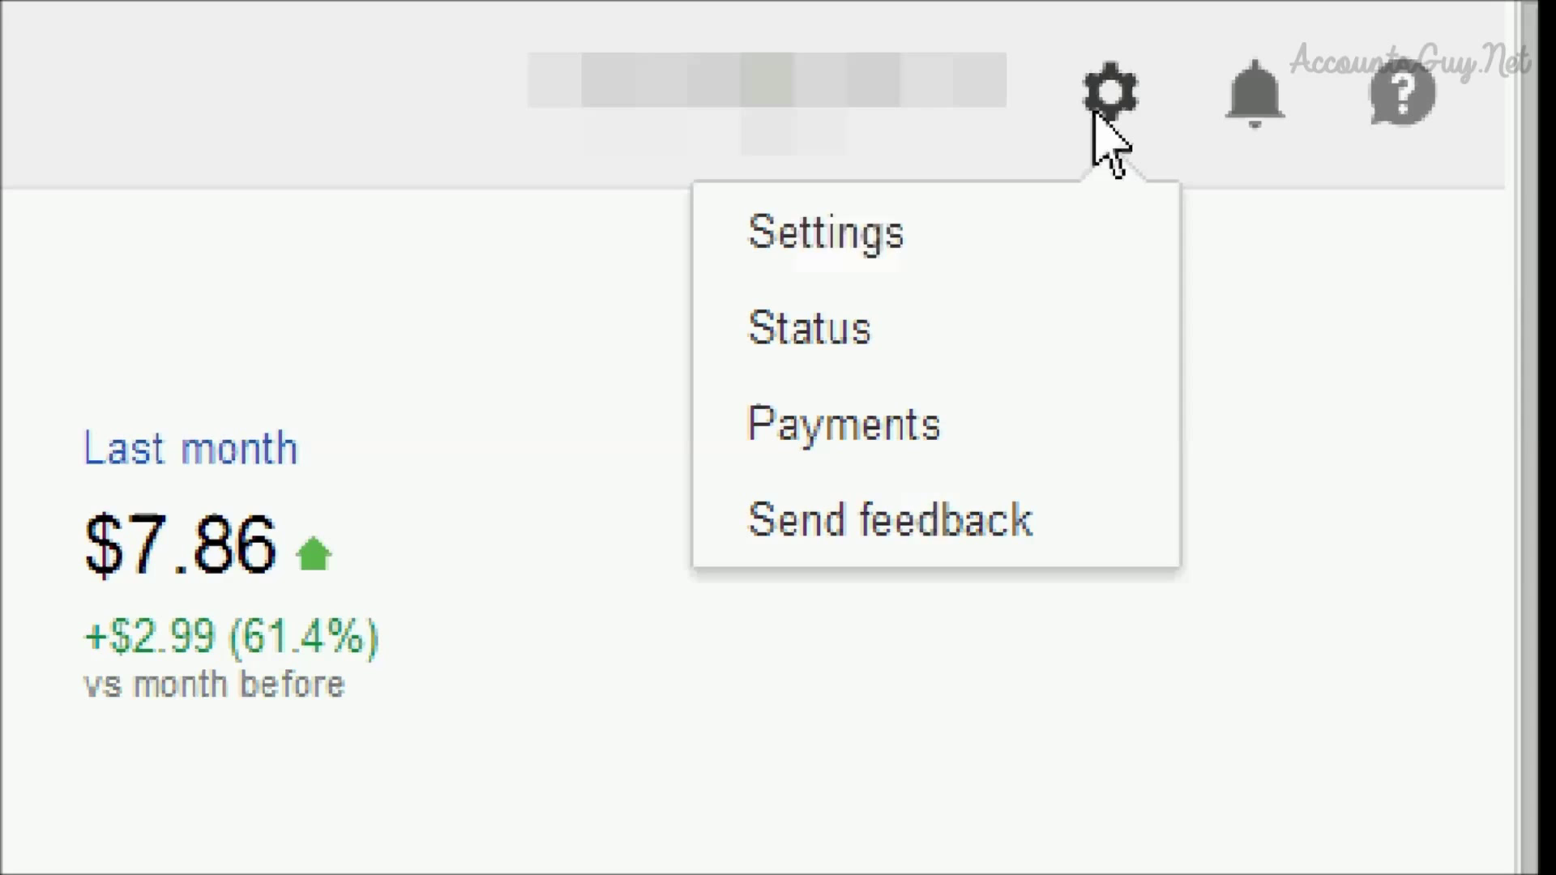
Step: Go to Payments and begin configuring a self-hold on payments
{"action": "left_click", "coordinate": [855, 436]}
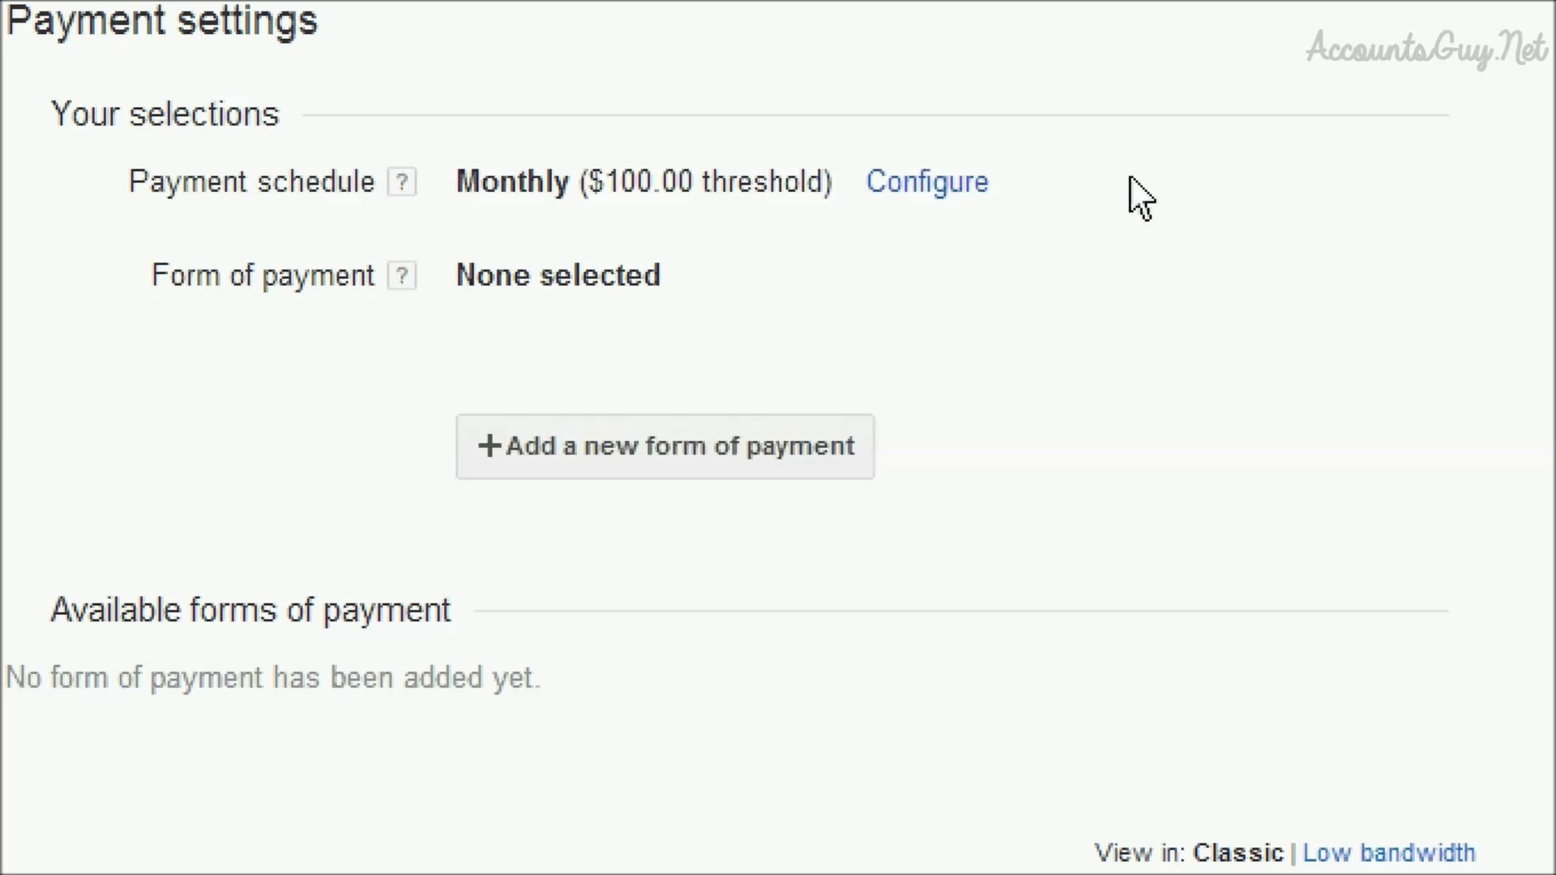
{"action": "left_click", "coordinate": [936, 185]}
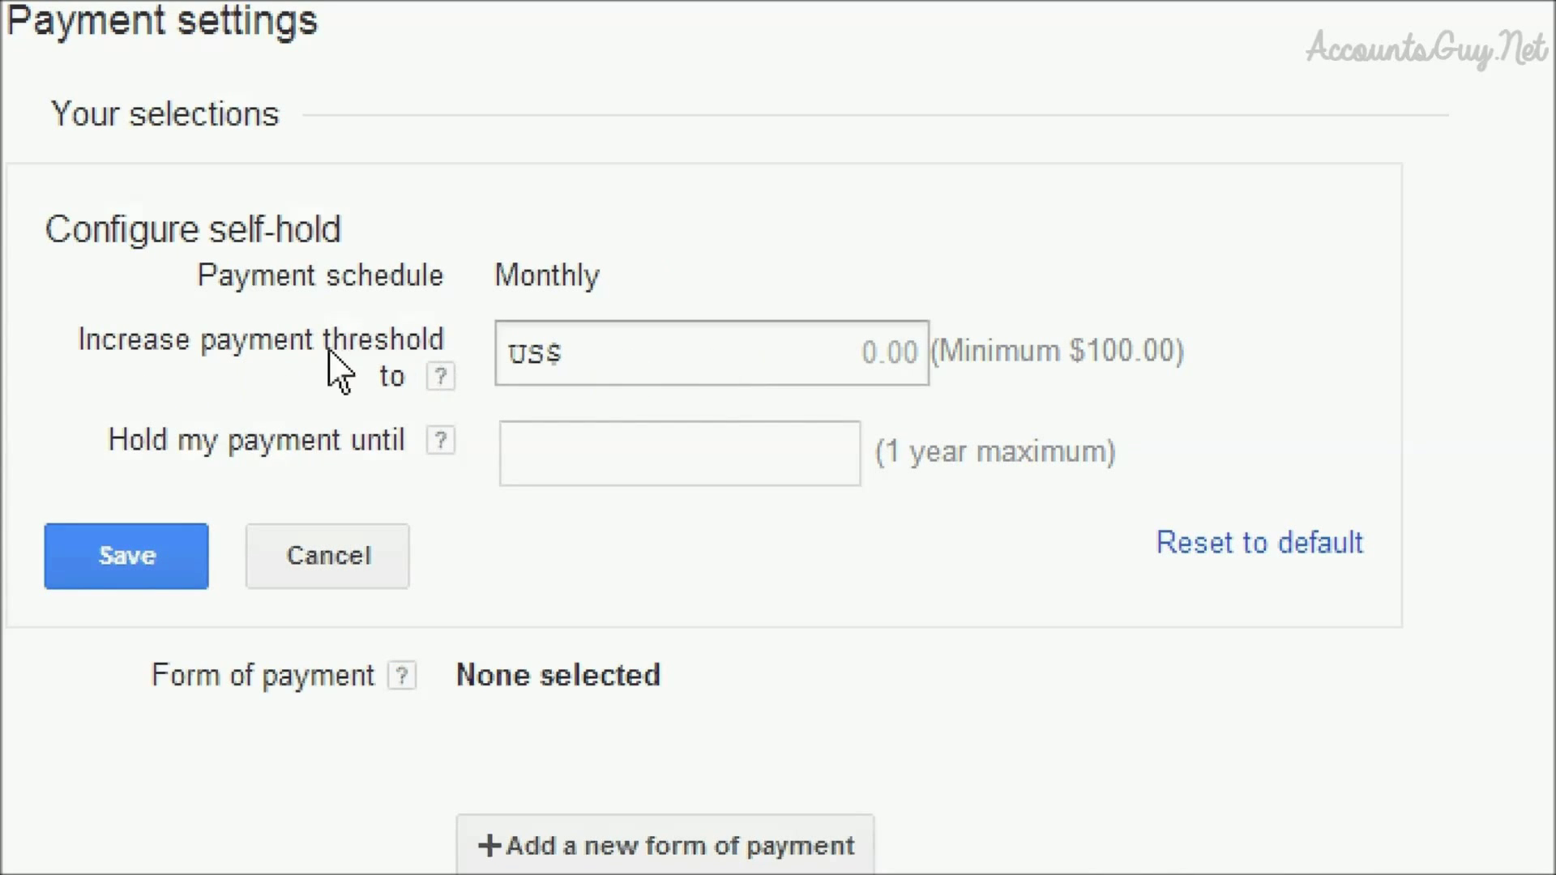
Step: Save a $200.00 threshold with payments held until Apr 2, 2015, then reopen the self-hold settings
{"action": "left_click", "coordinate": [864, 359]}
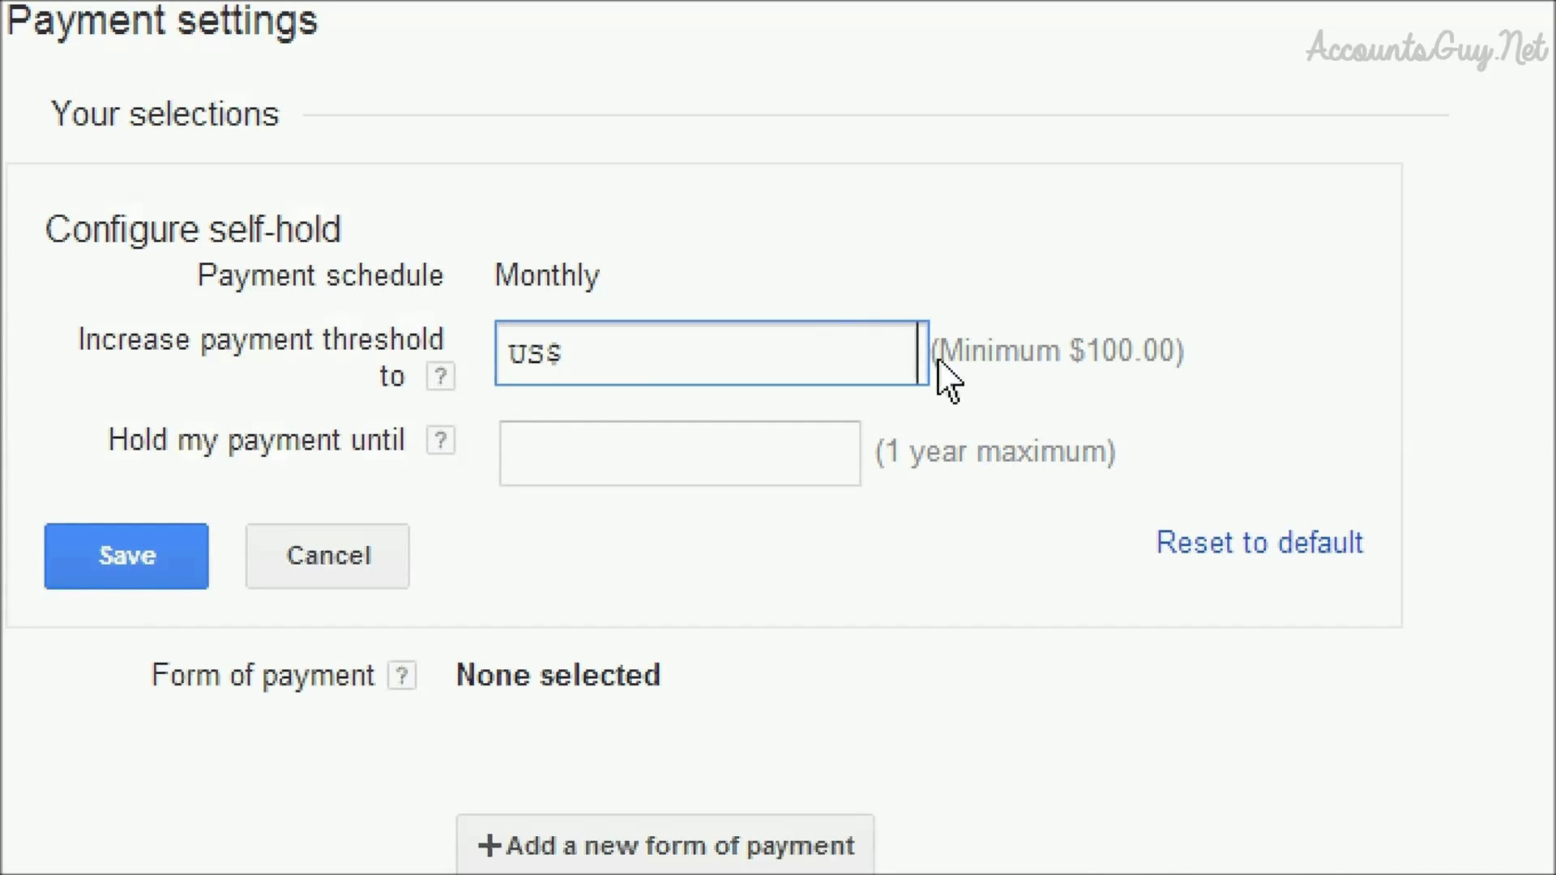
{"action": "type", "text": "200"}
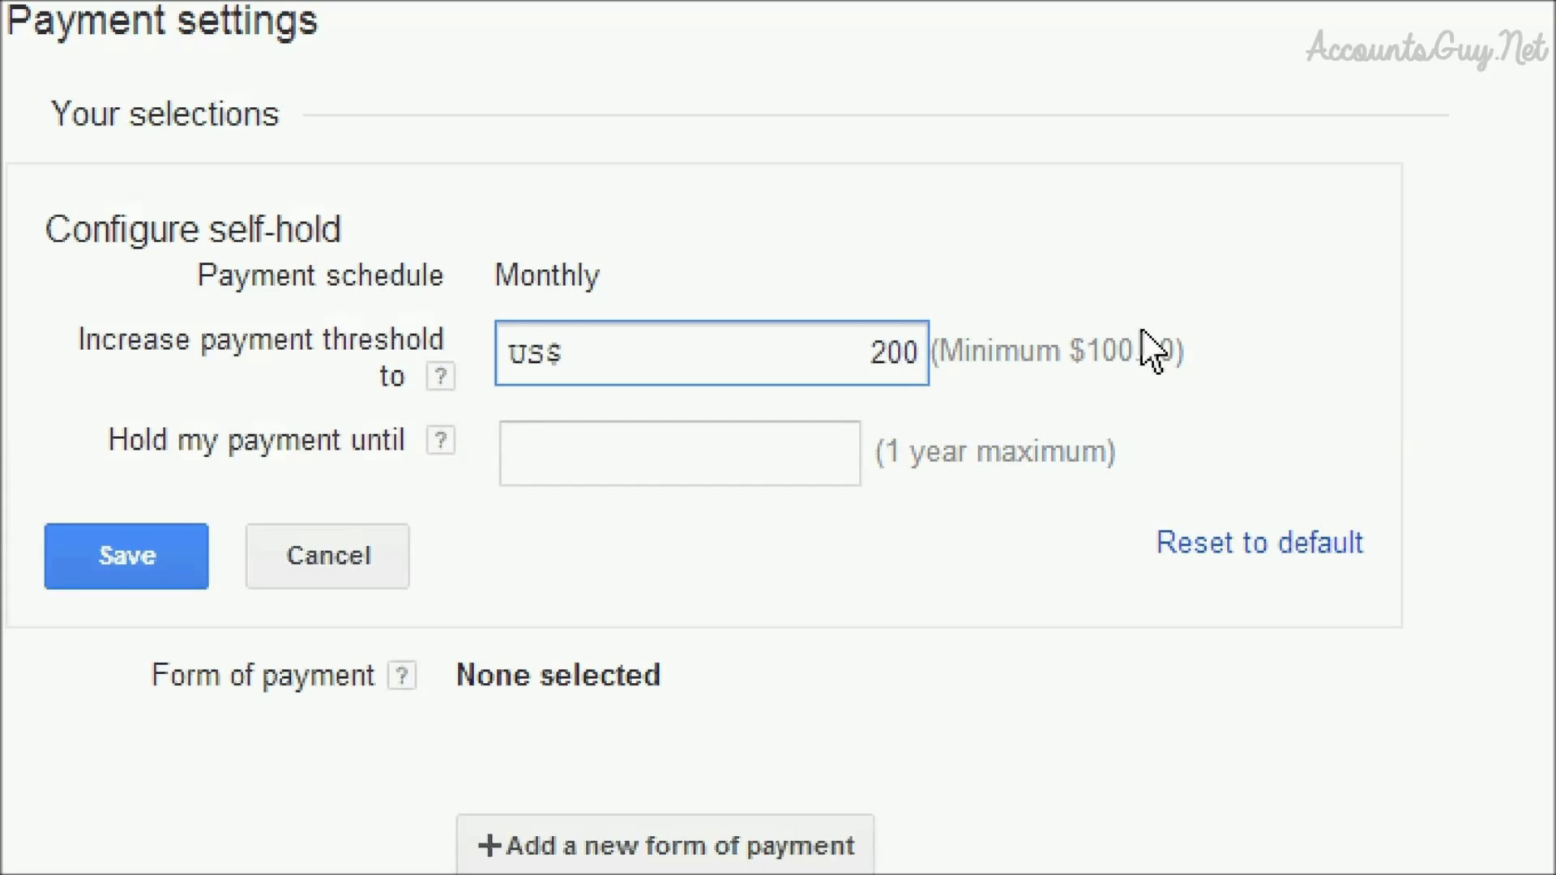
{"action": "left_click", "coordinate": [1306, 353]}
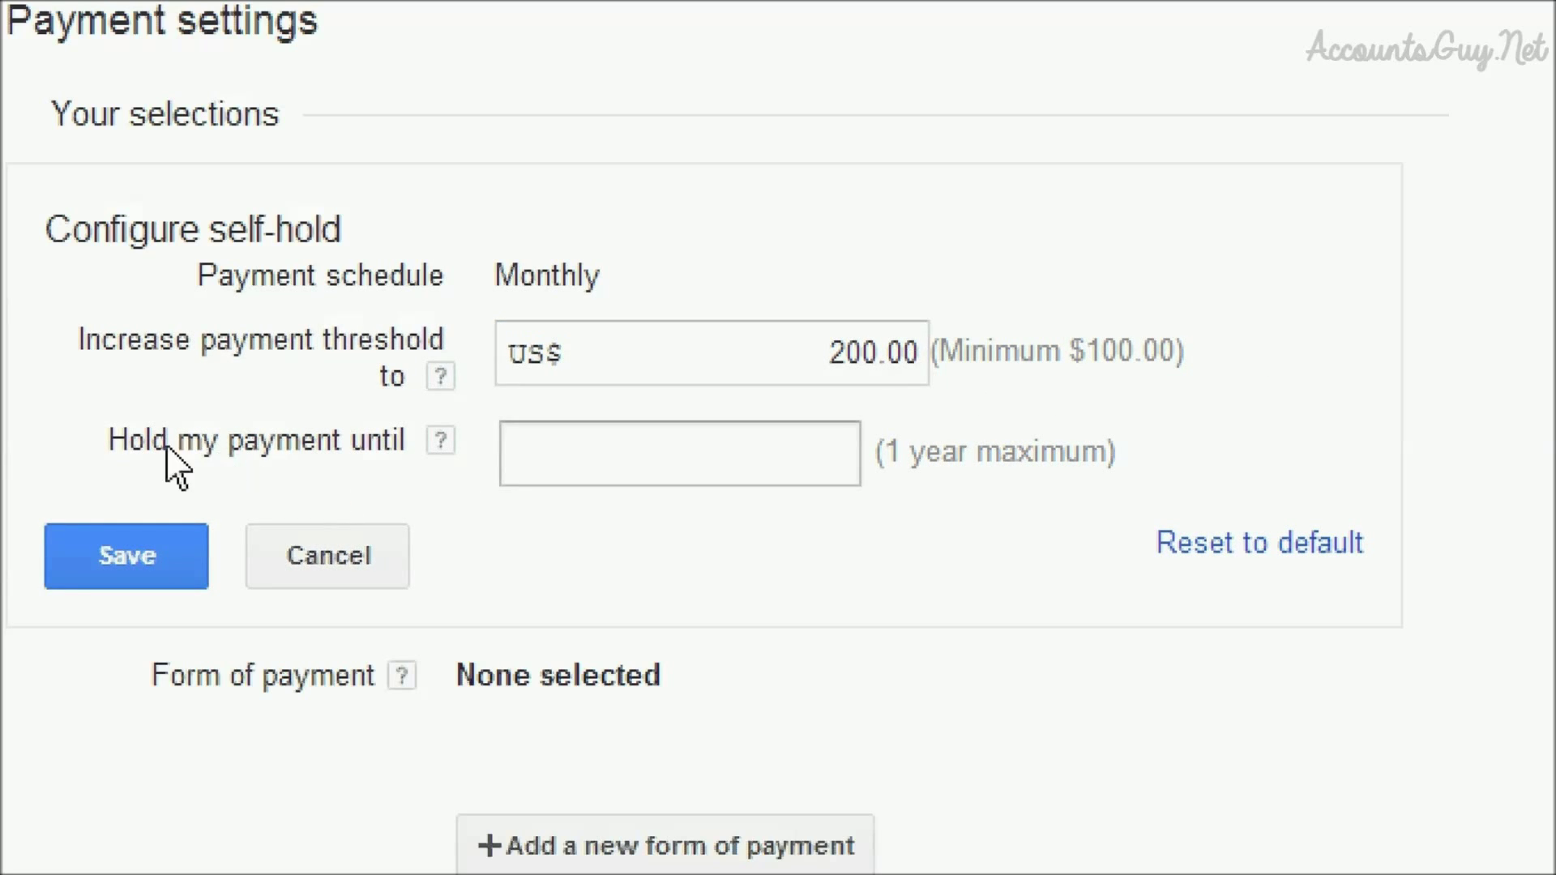
{"action": "left_click", "coordinate": [426, 462]}
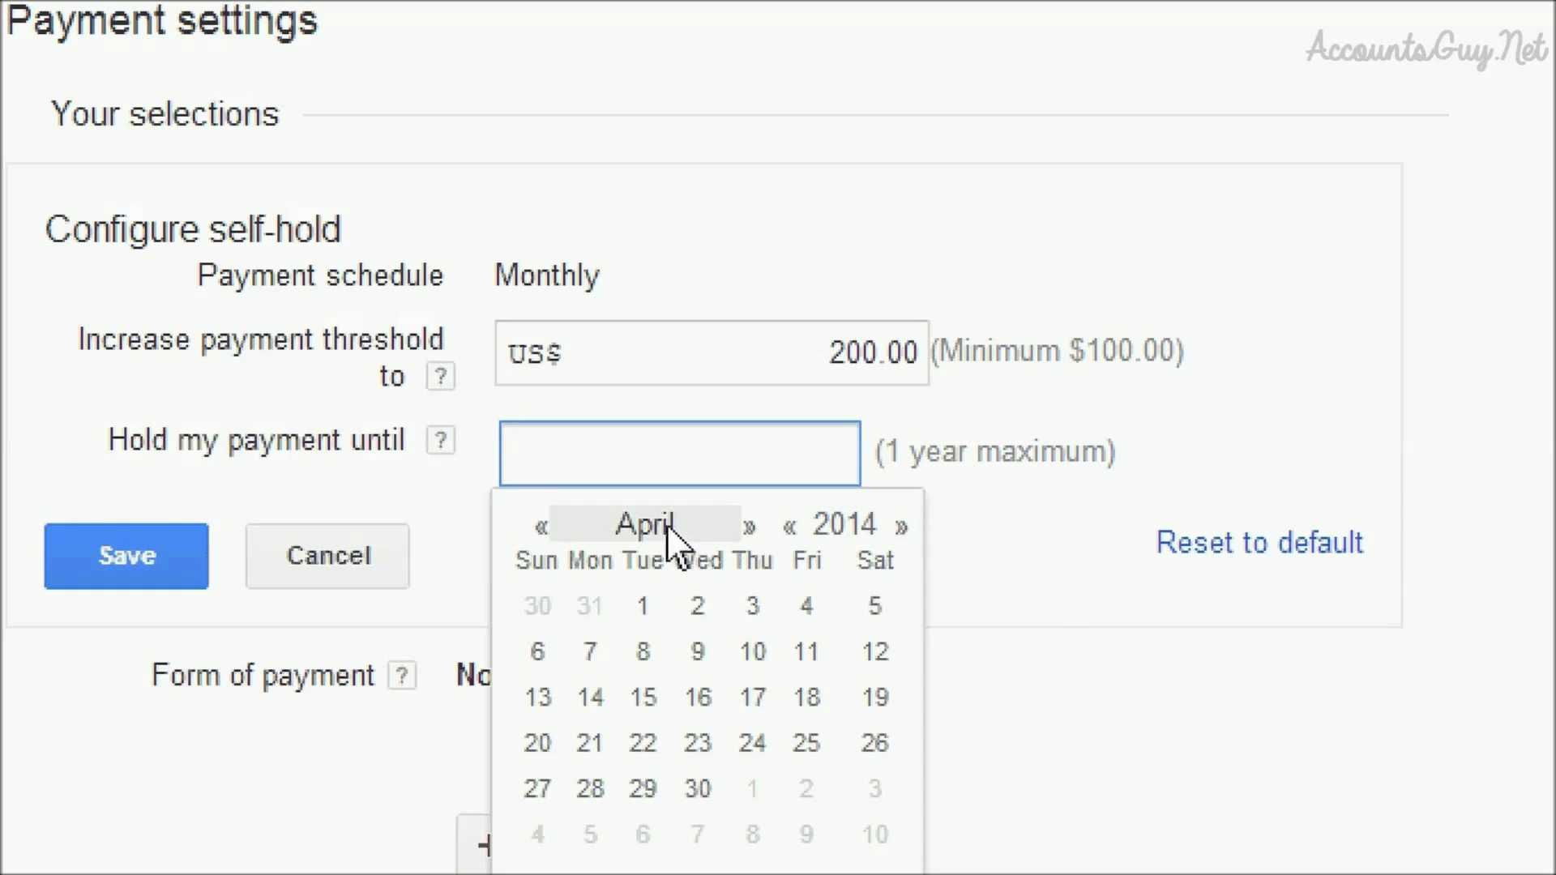
{"action": "left_click", "coordinate": [856, 531]}
{"action": "left_click", "coordinate": [851, 836]}
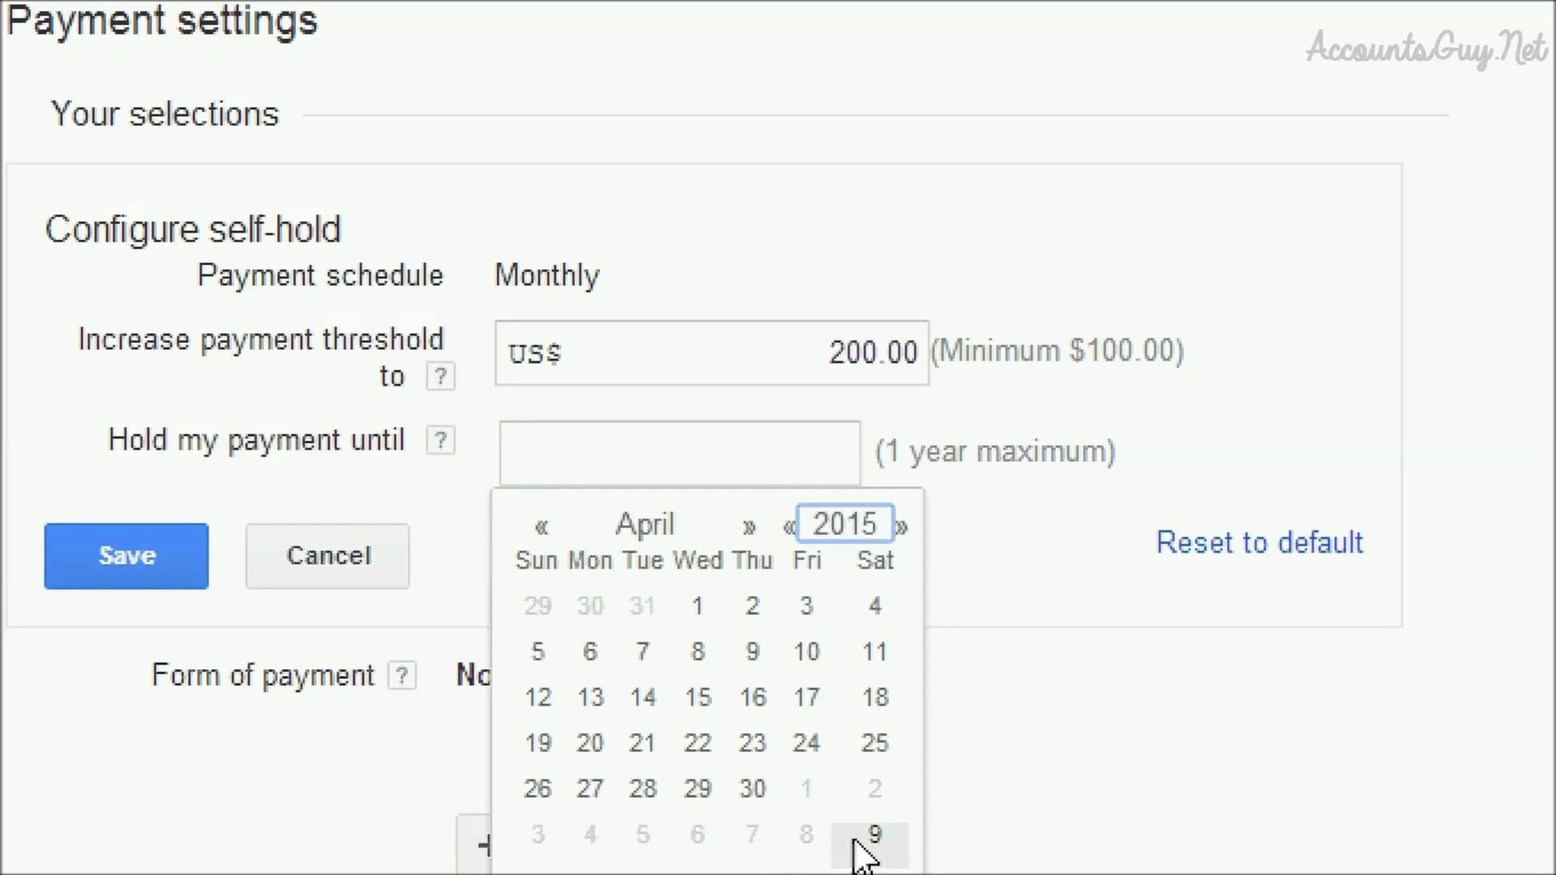
{"action": "left_click", "coordinate": [749, 656]}
{"action": "left_click", "coordinate": [134, 656]}
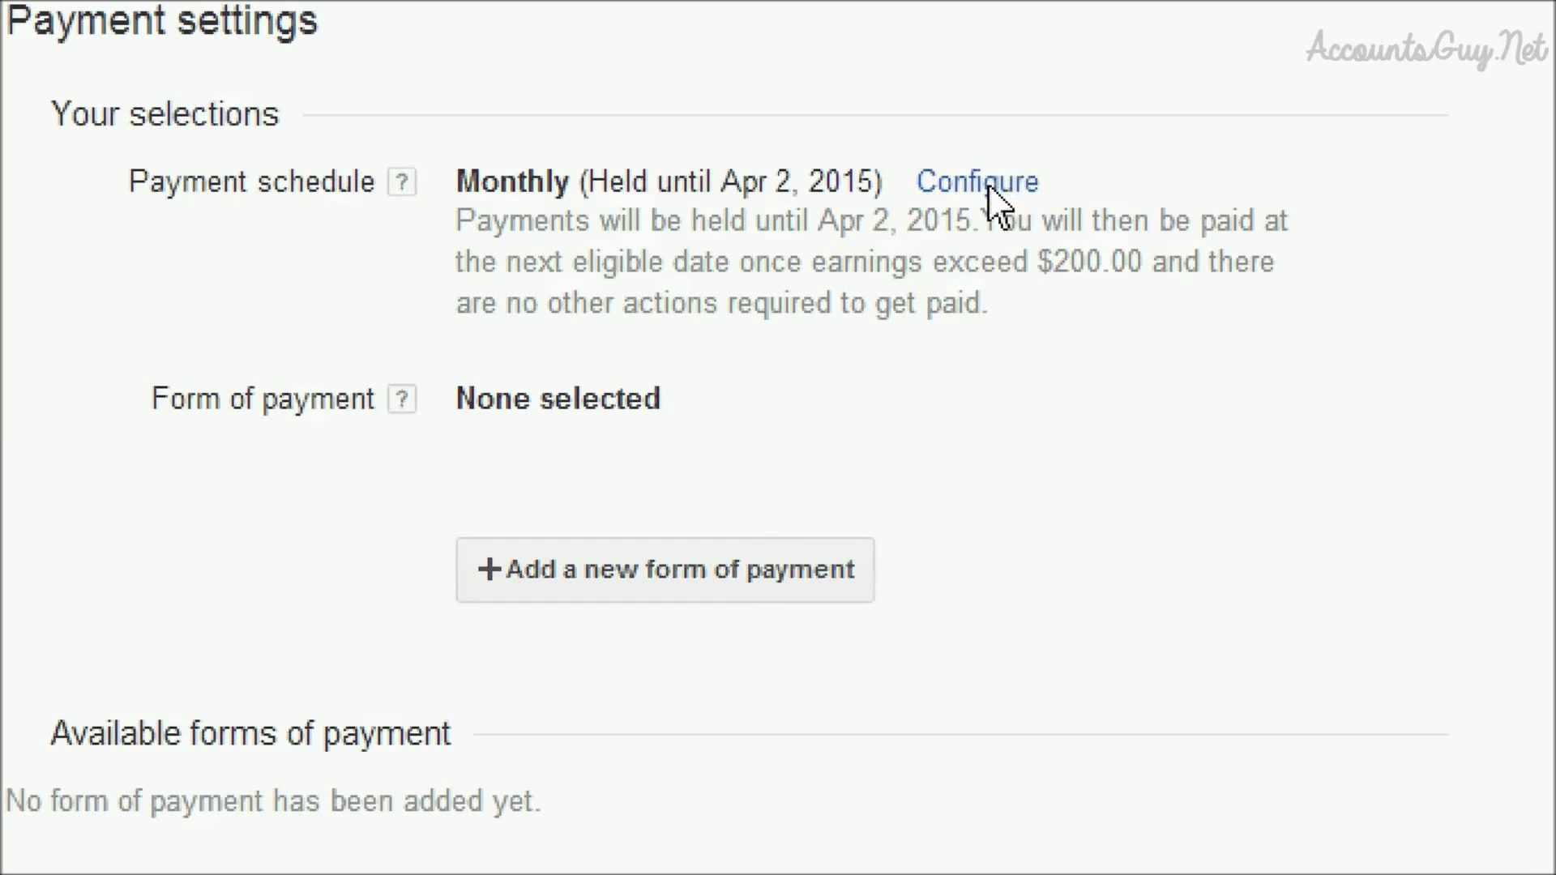
{"action": "left_click", "coordinate": [987, 186]}
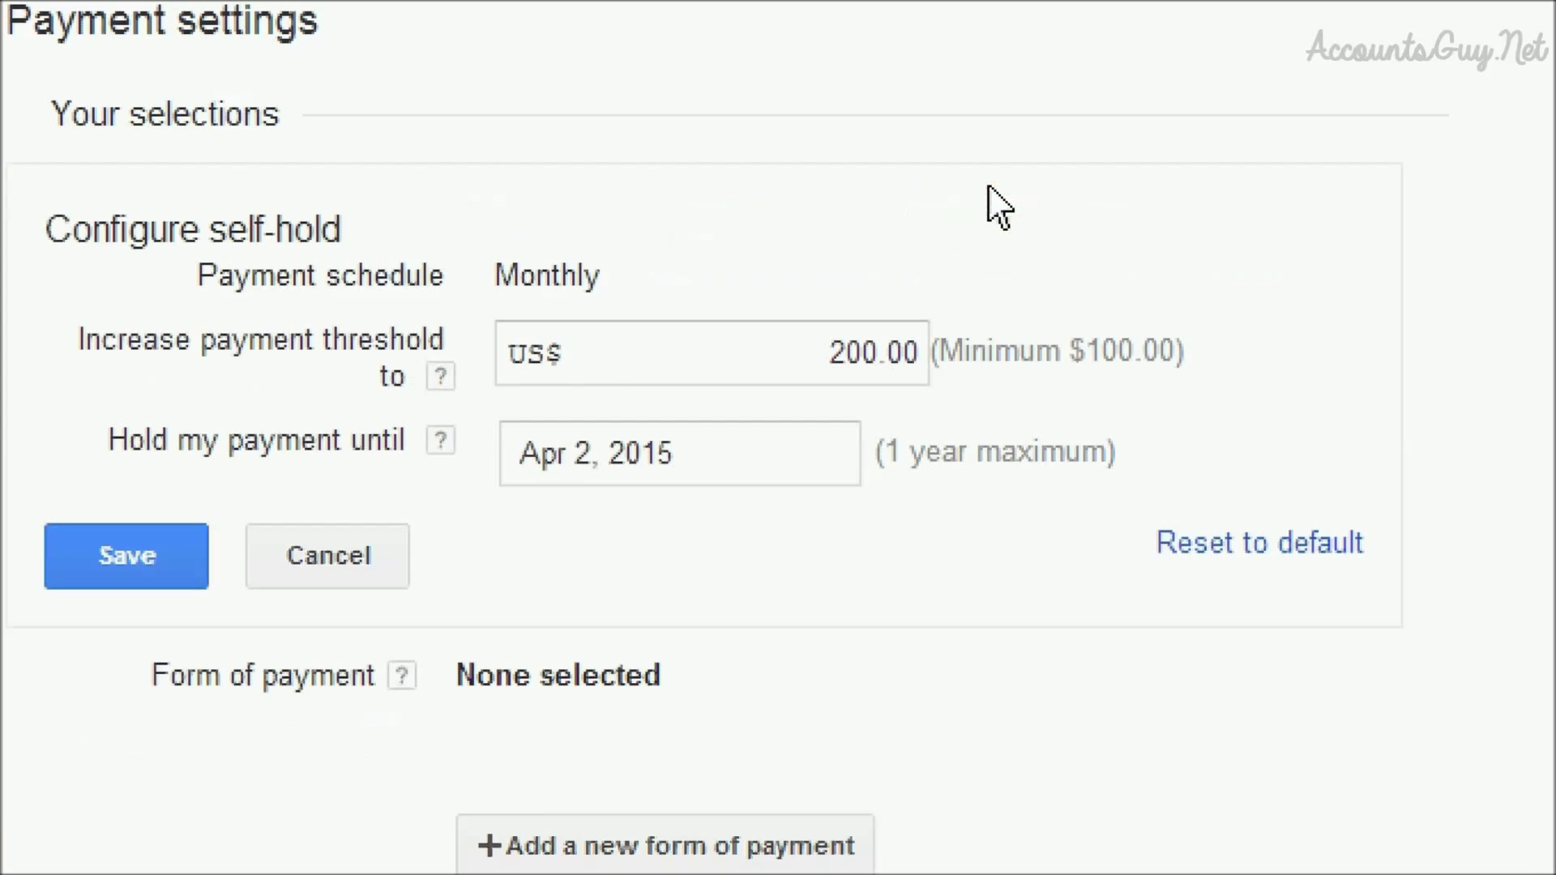
Step: Reset the threshold and hold date to defaults and save
{"action": "left_click", "coordinate": [1253, 547]}
{"action": "left_click", "coordinate": [141, 553]}
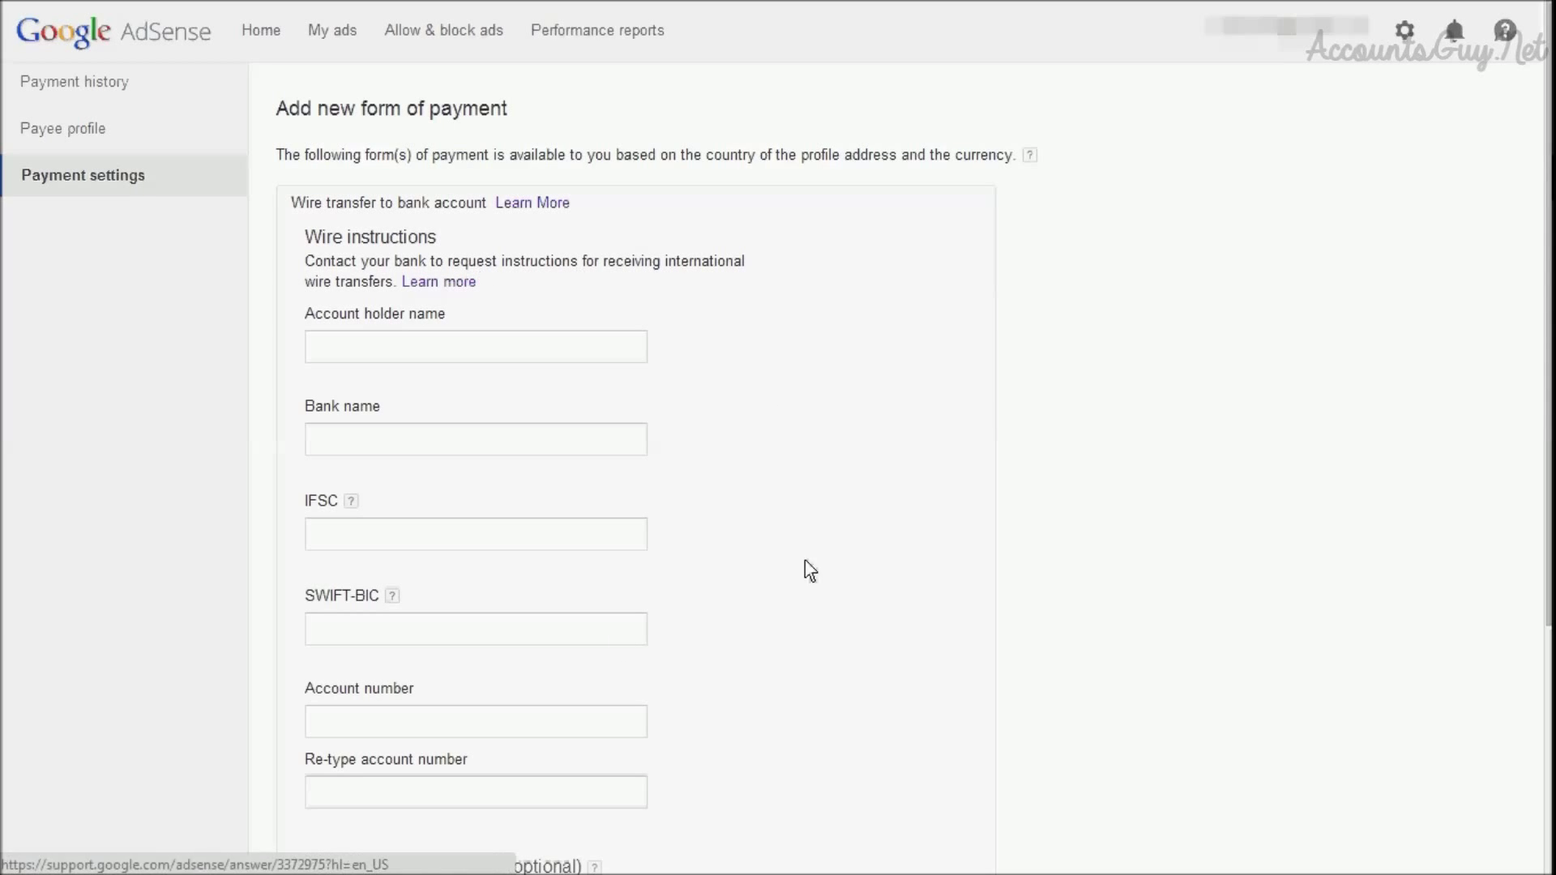
Step: Review the SWIFT-BIC, account holder, bank name, IFSC and account number fields
{"action": "left_click", "coordinate": [380, 628]}
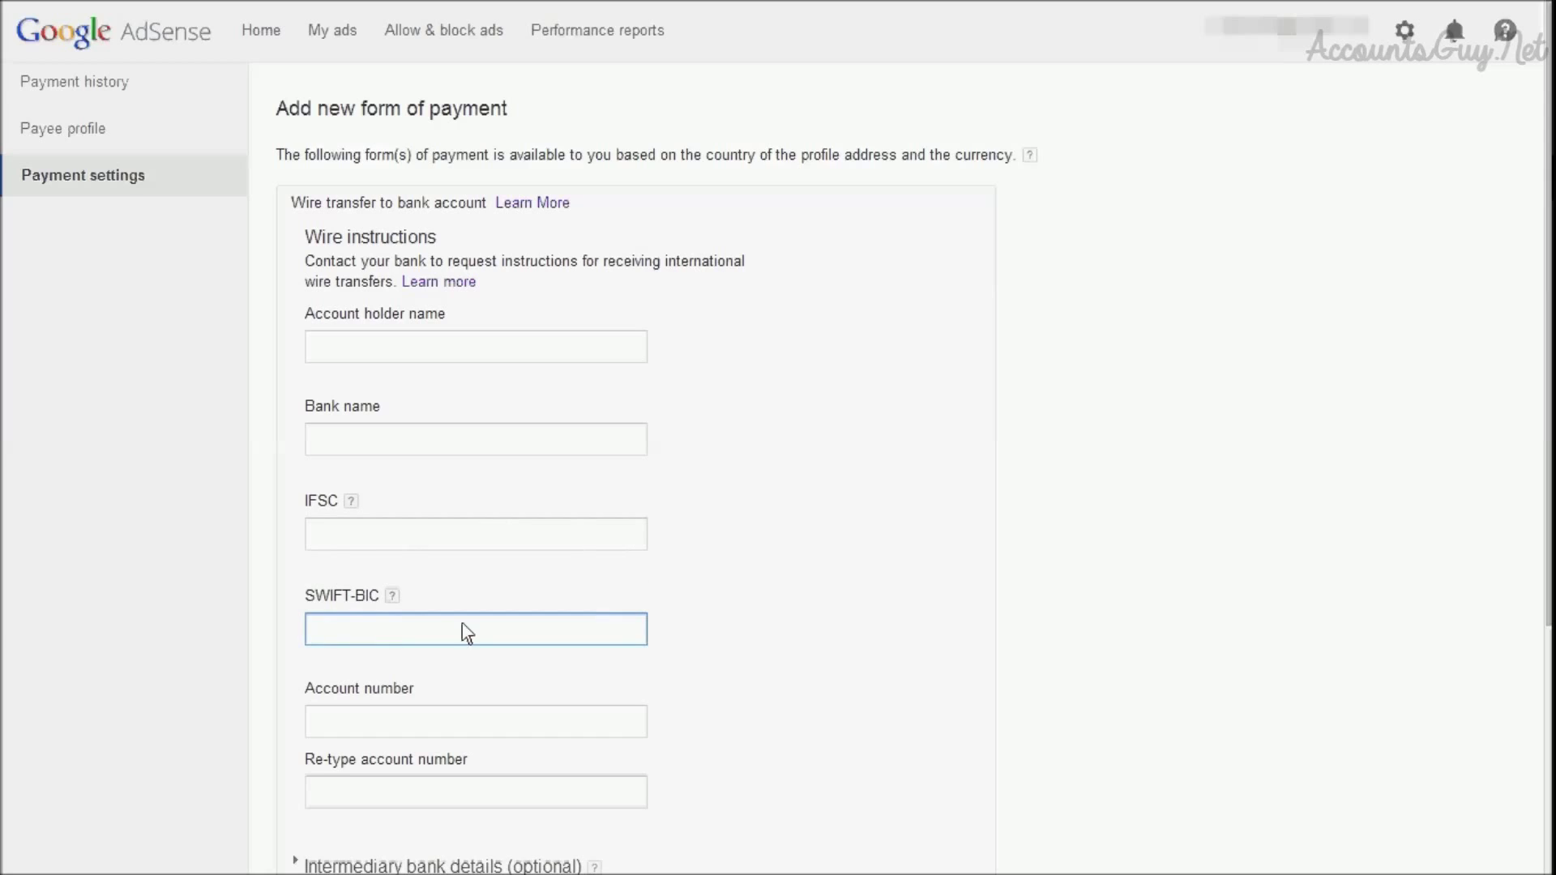
{"action": "left_click", "coordinate": [360, 344]}
{"action": "left_click", "coordinate": [384, 448]}
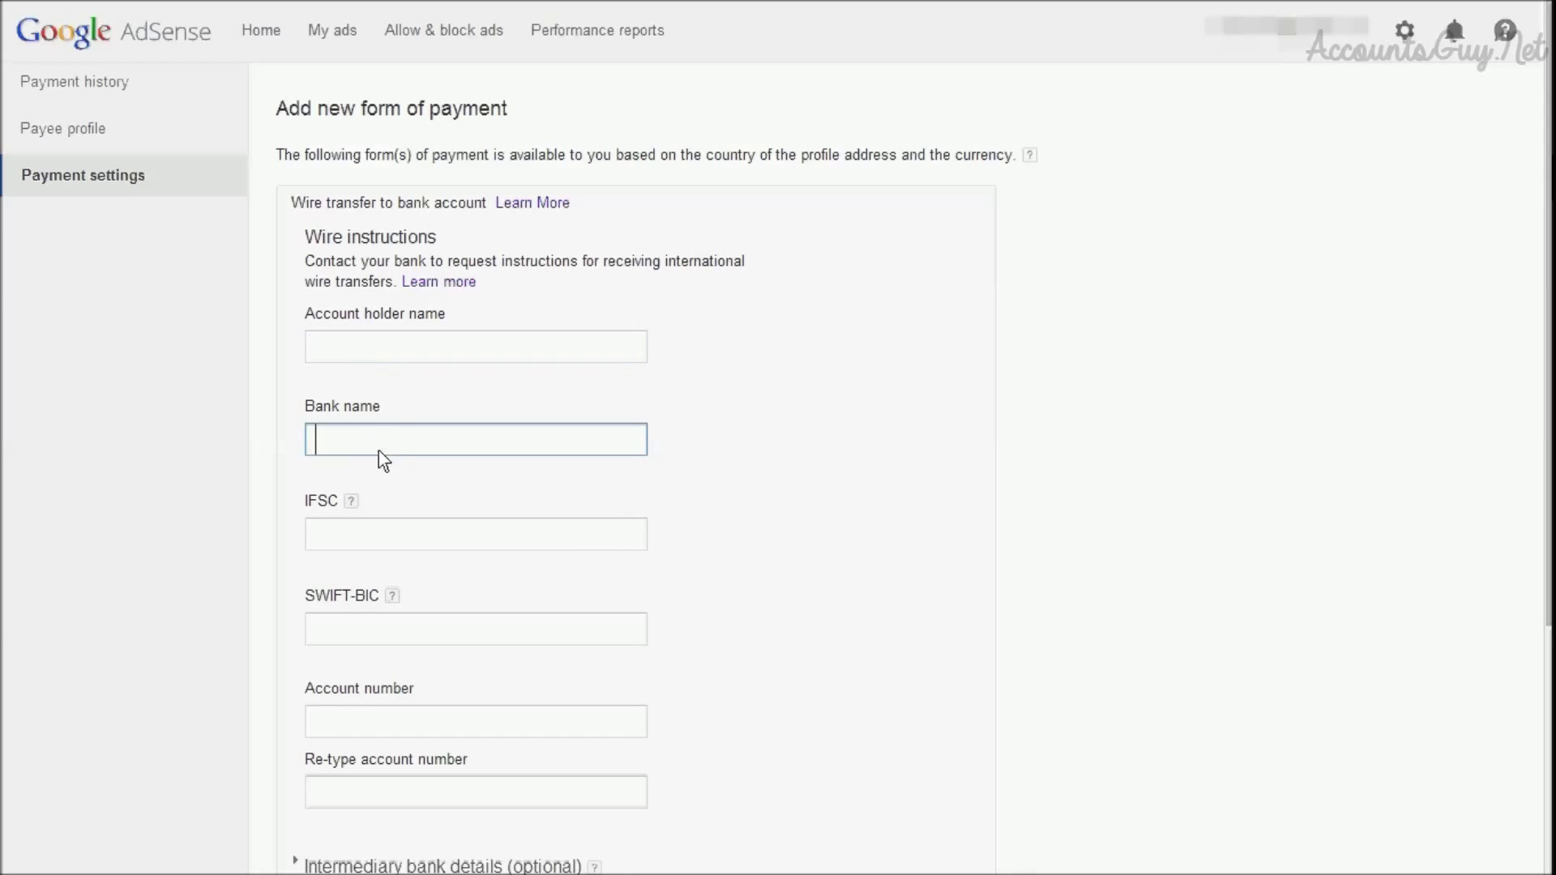
{"action": "left_click", "coordinate": [348, 537]}
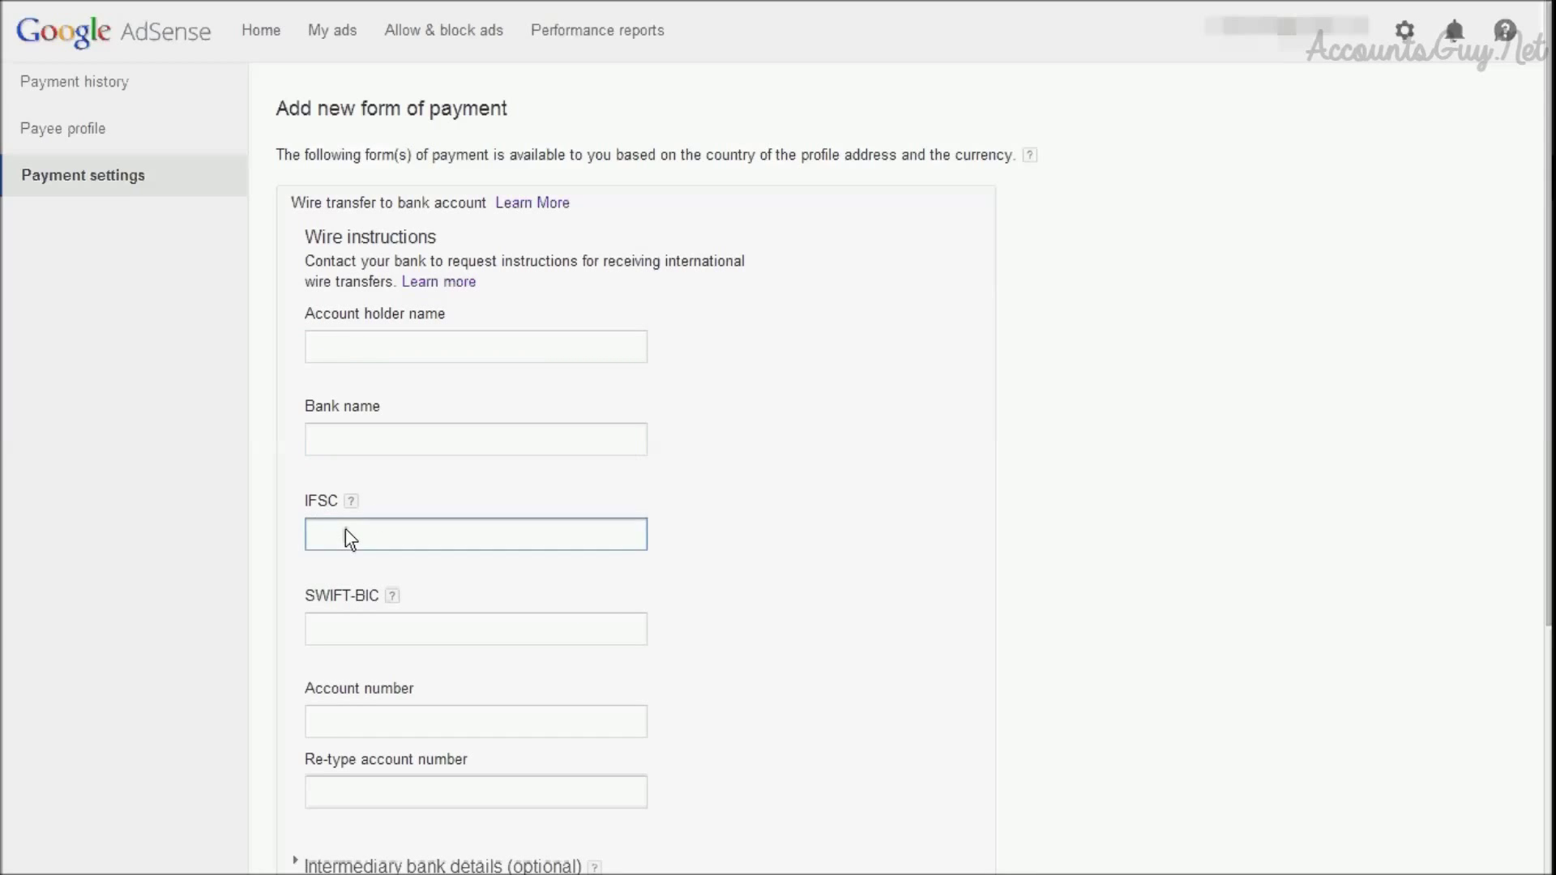
{"action": "left_click", "coordinate": [627, 791]}
{"action": "scroll", "coordinate": [634, 716], "scroll_direction": "down", "scroll_amount": 3}
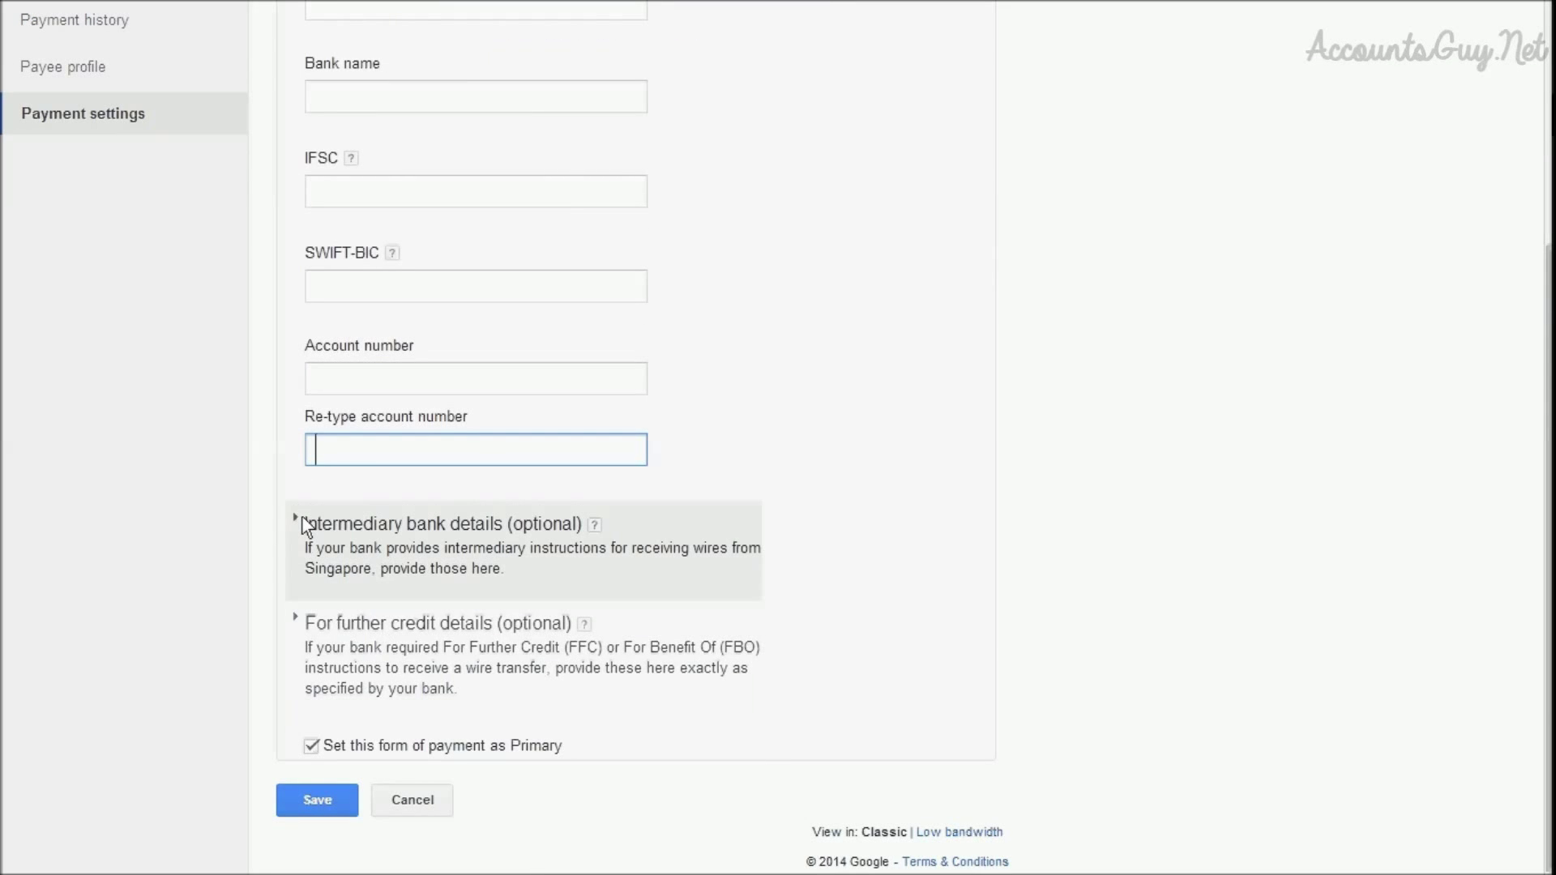
Step: Check the Intermediary bank and For further credit sections, and uncheck Set as Primary
{"action": "left_click", "coordinate": [300, 519]}
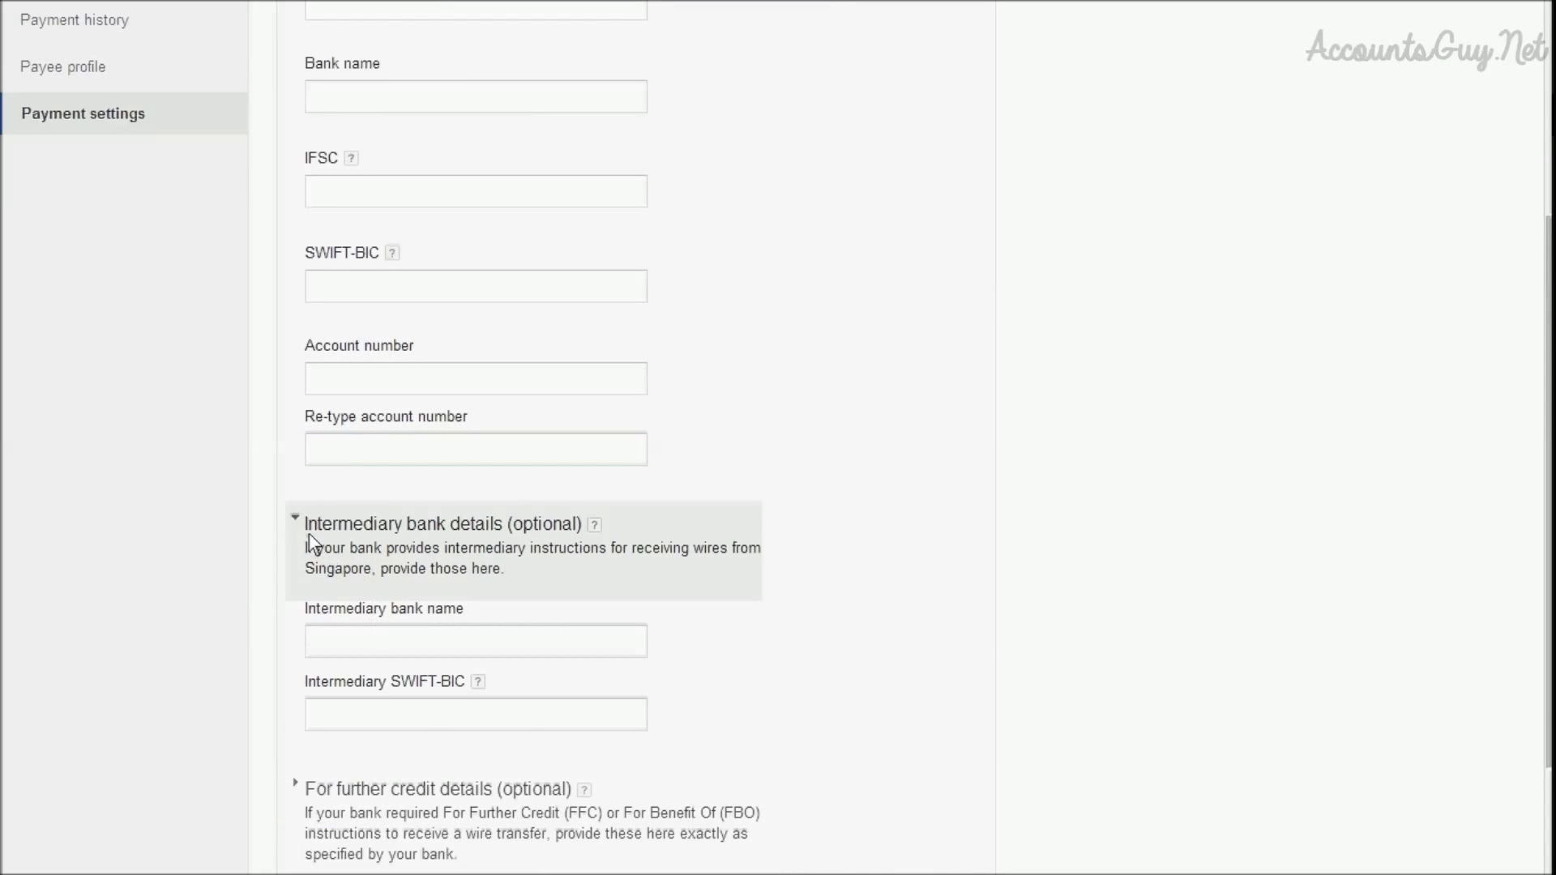
{"action": "scroll", "coordinate": [419, 554], "scroll_direction": "down", "scroll_amount": 1}
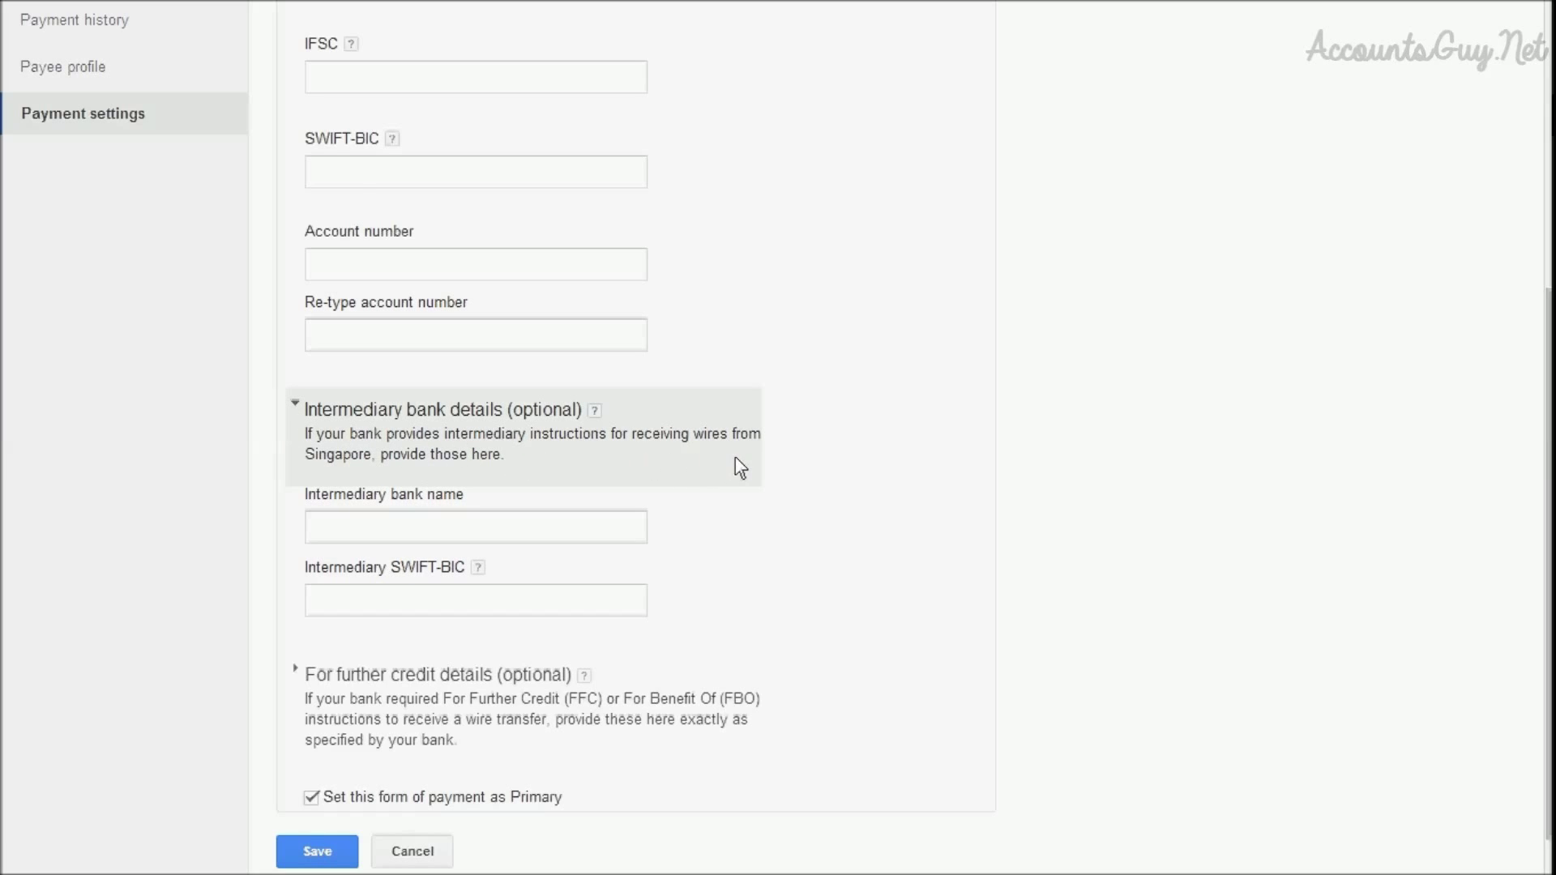
{"action": "left_click", "coordinate": [299, 402]}
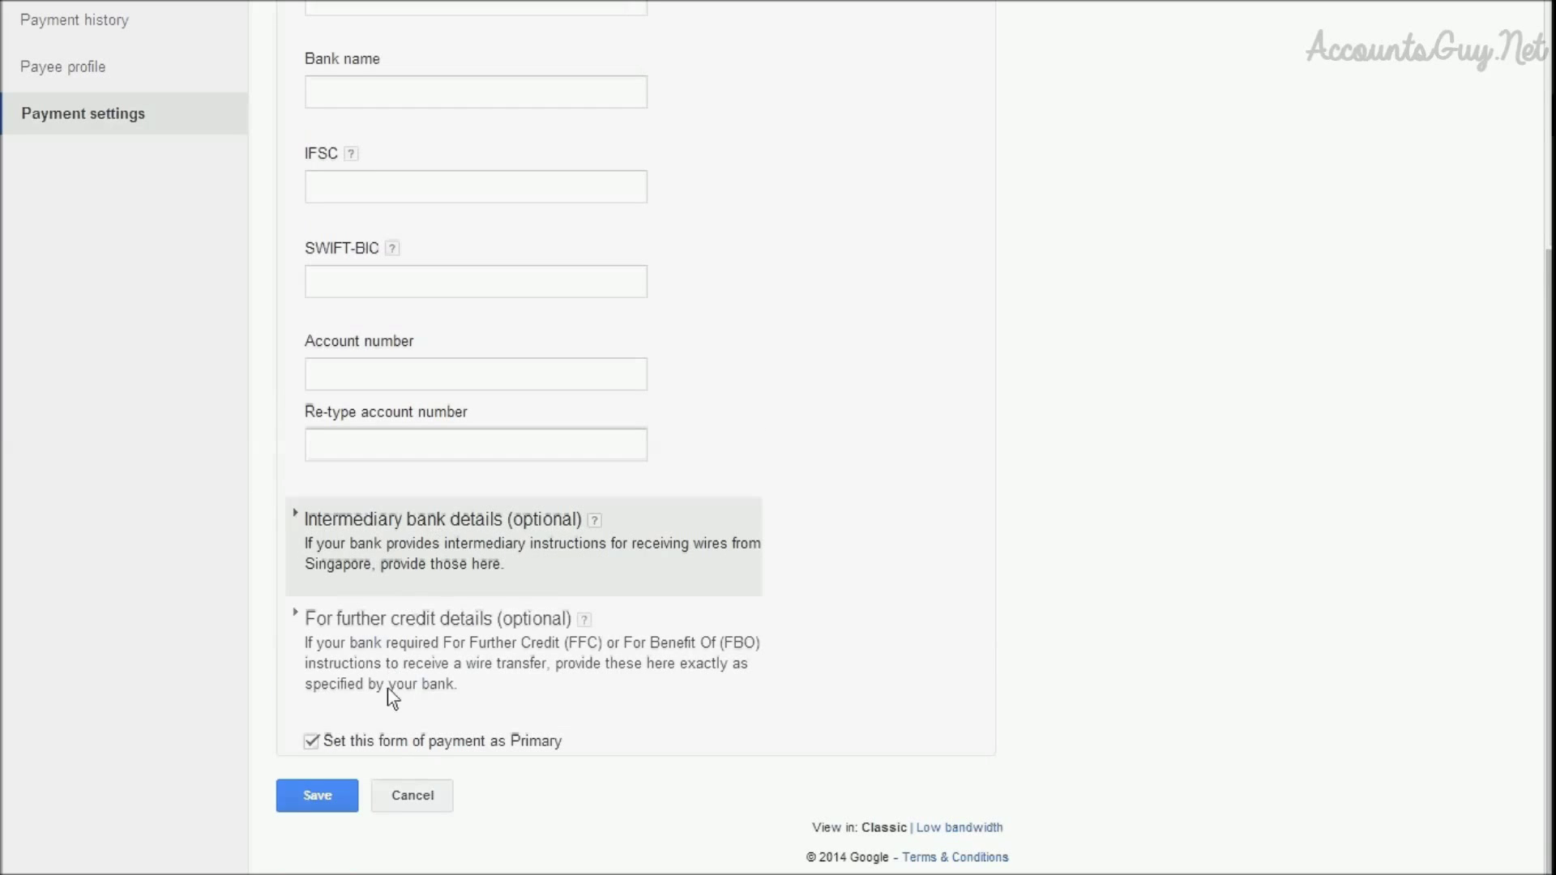
{"action": "left_click", "coordinate": [387, 619]}
{"action": "scroll", "coordinate": [407, 657], "scroll_direction": "down", "scroll_amount": 1}
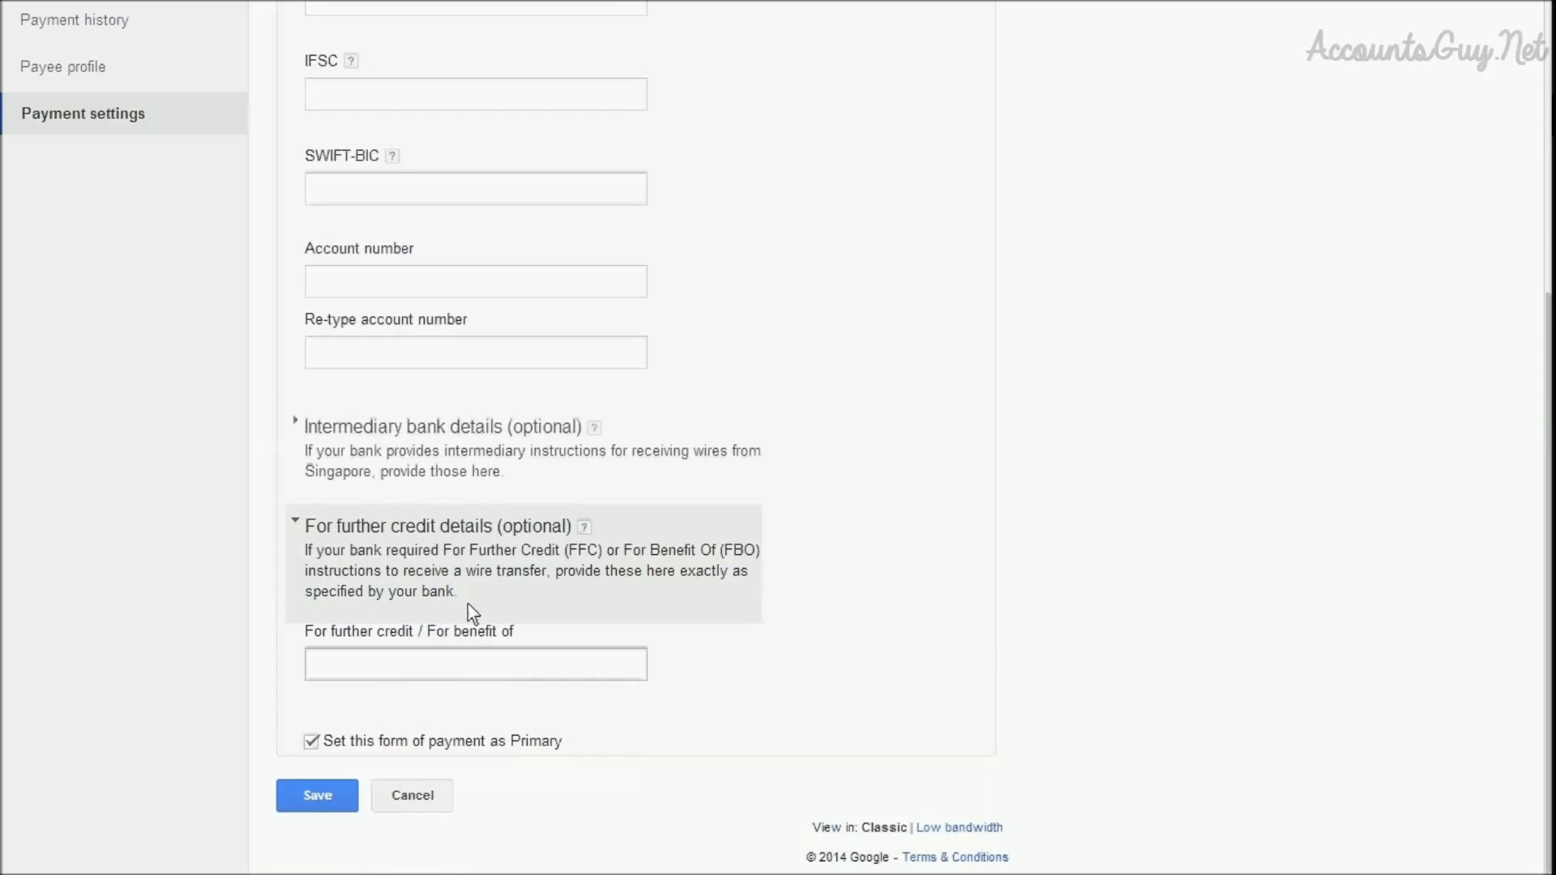
{"action": "left_click", "coordinate": [292, 527]}
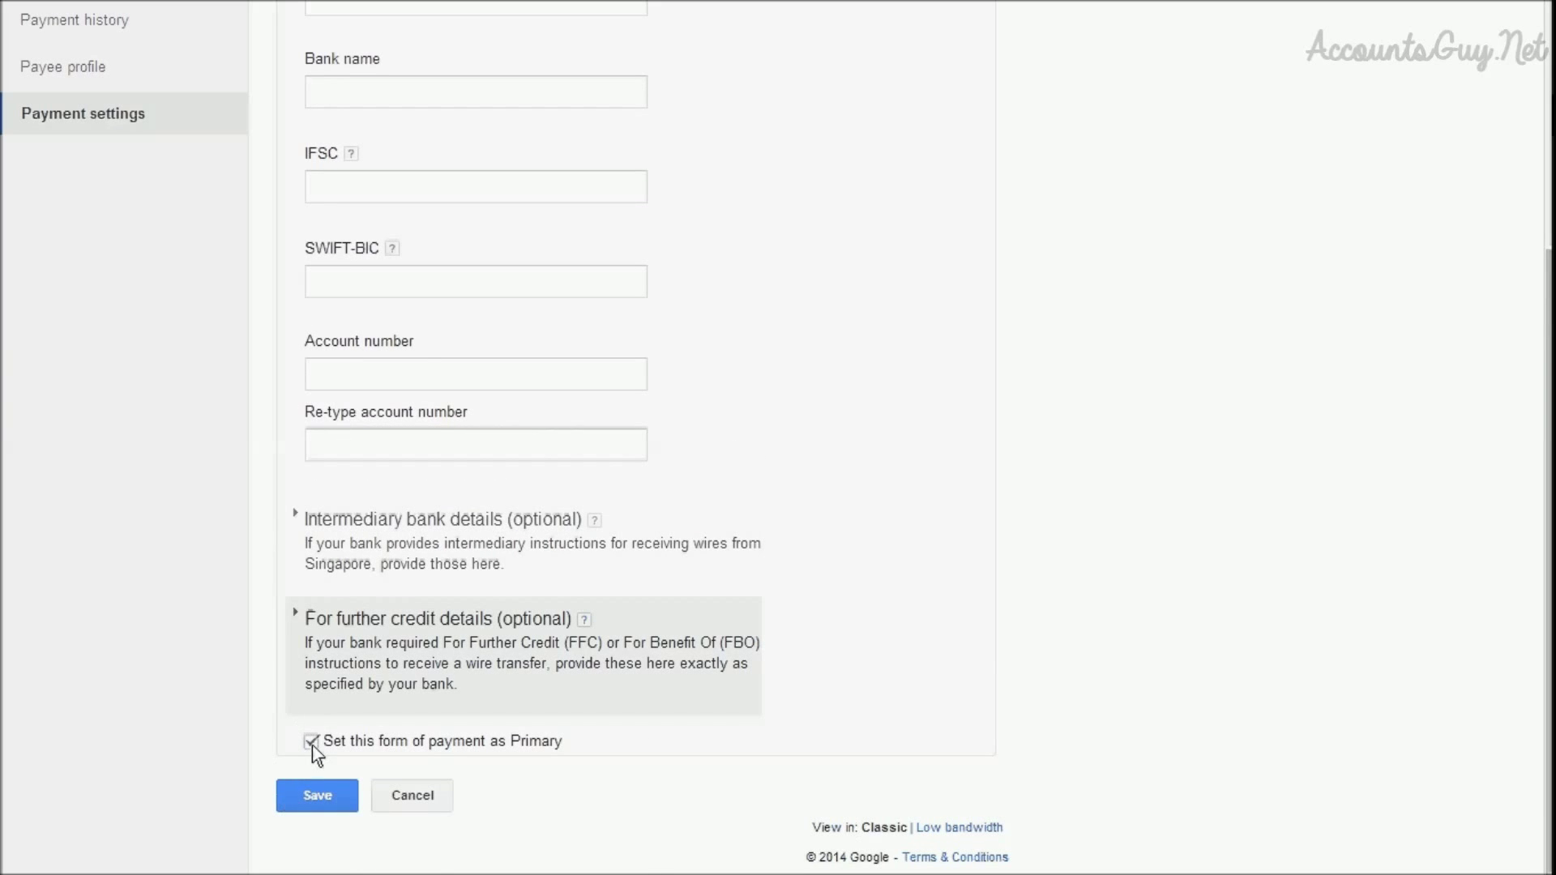
{"action": "scroll", "coordinate": [395, 249], "scroll_direction": "up", "scroll_amount": 3}
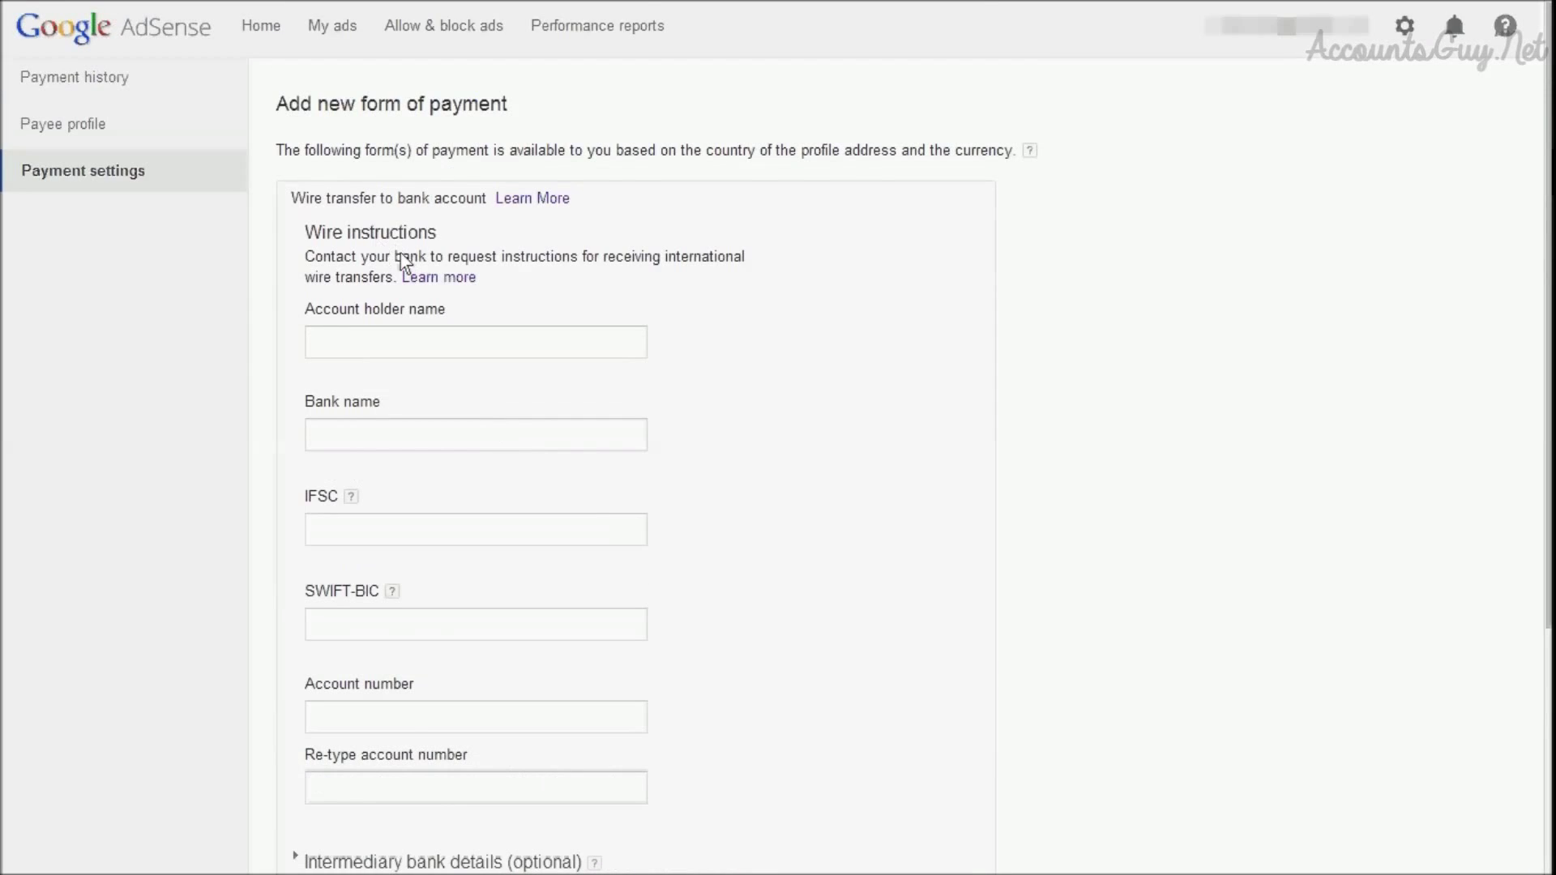
{"action": "scroll", "coordinate": [899, 510], "scroll_direction": "down", "scroll_amount": 3}
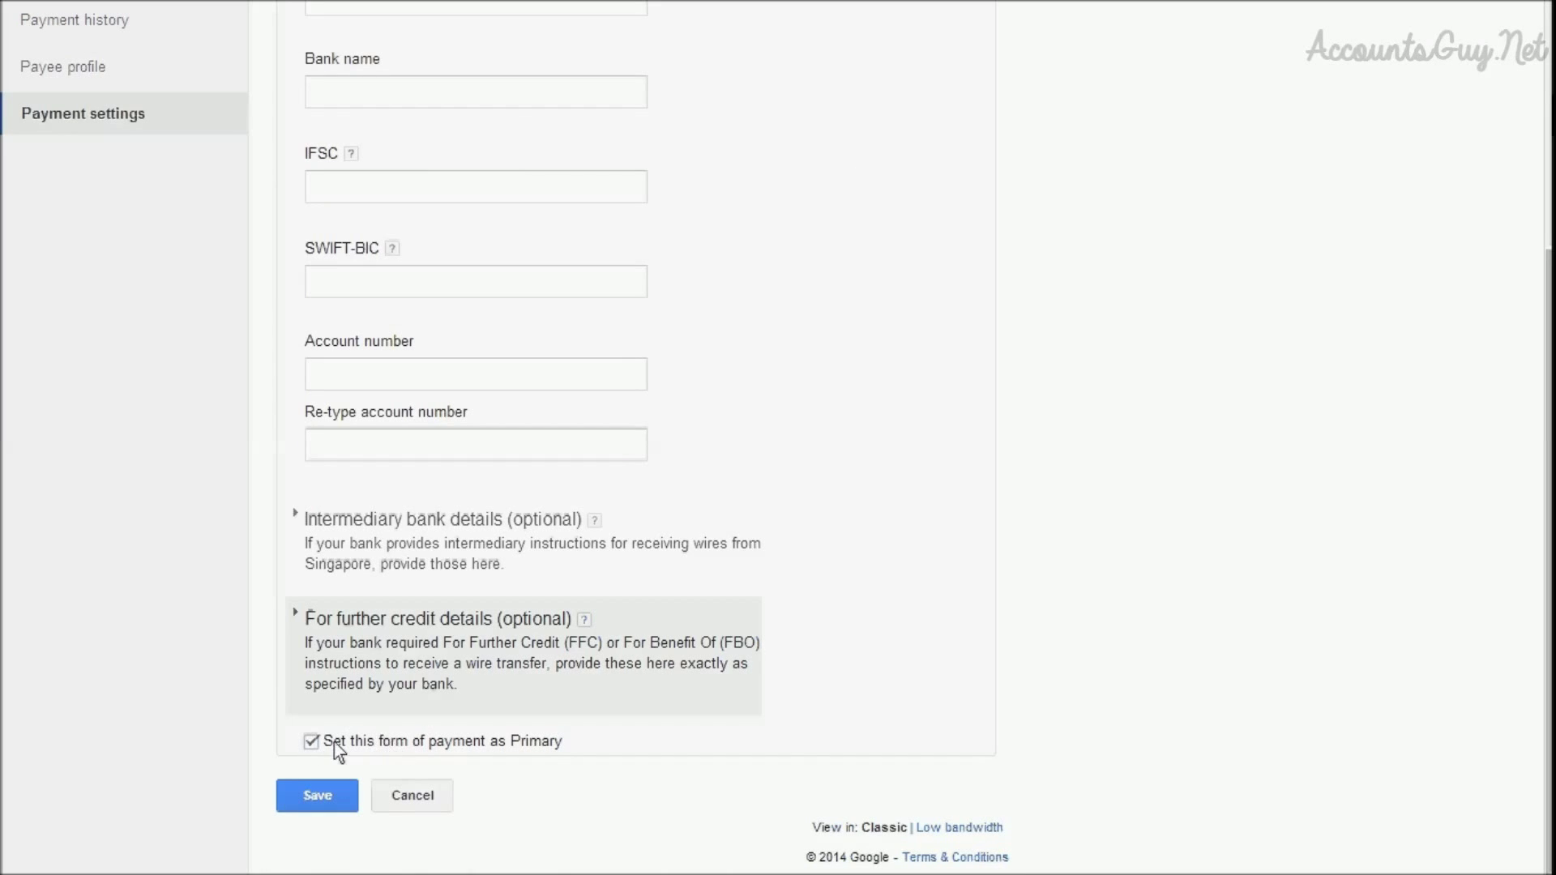
{"action": "left_click", "coordinate": [312, 741]}
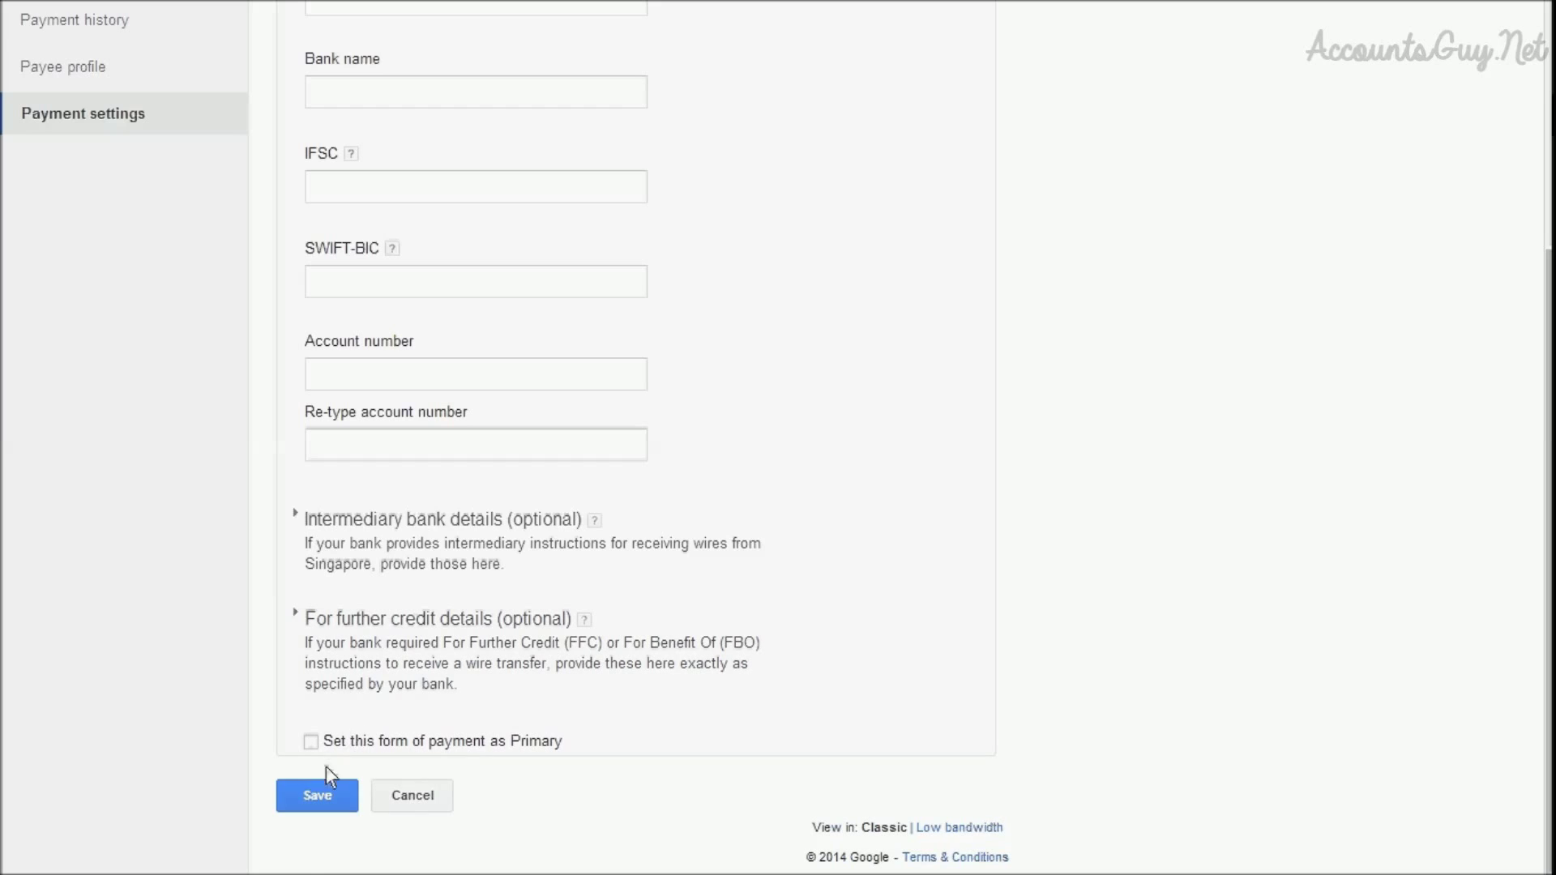